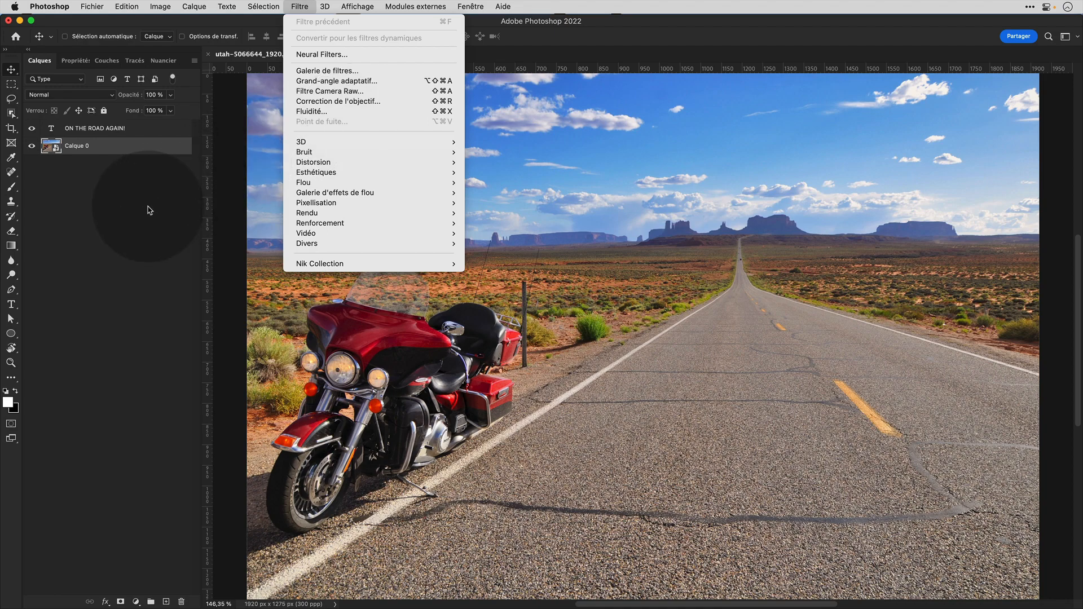
left_click(149, 132)
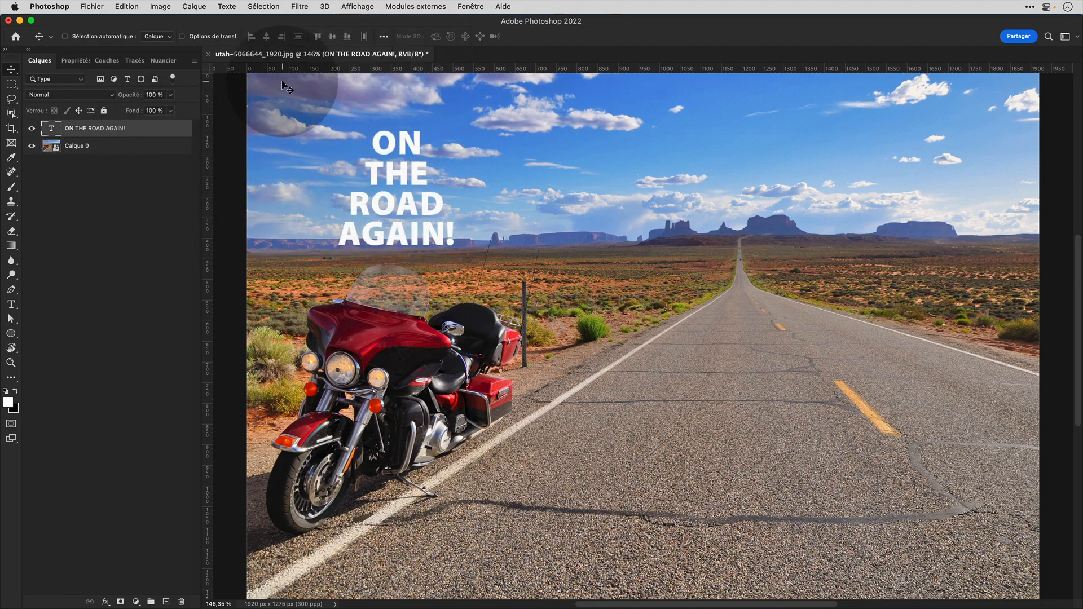
left_click(299, 7)
left_click(354, 123)
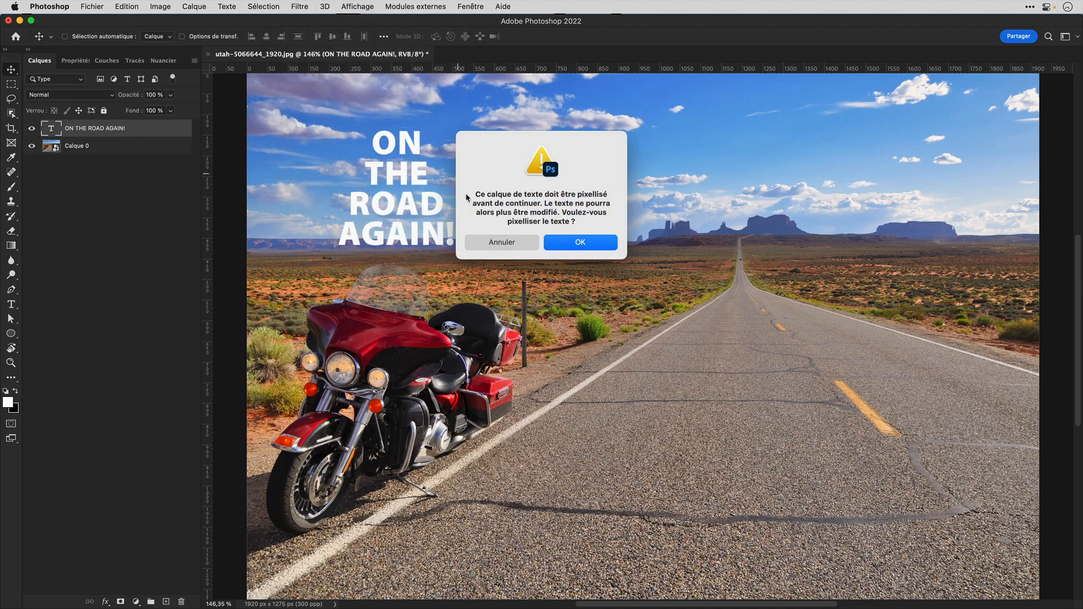
left_click(511, 243)
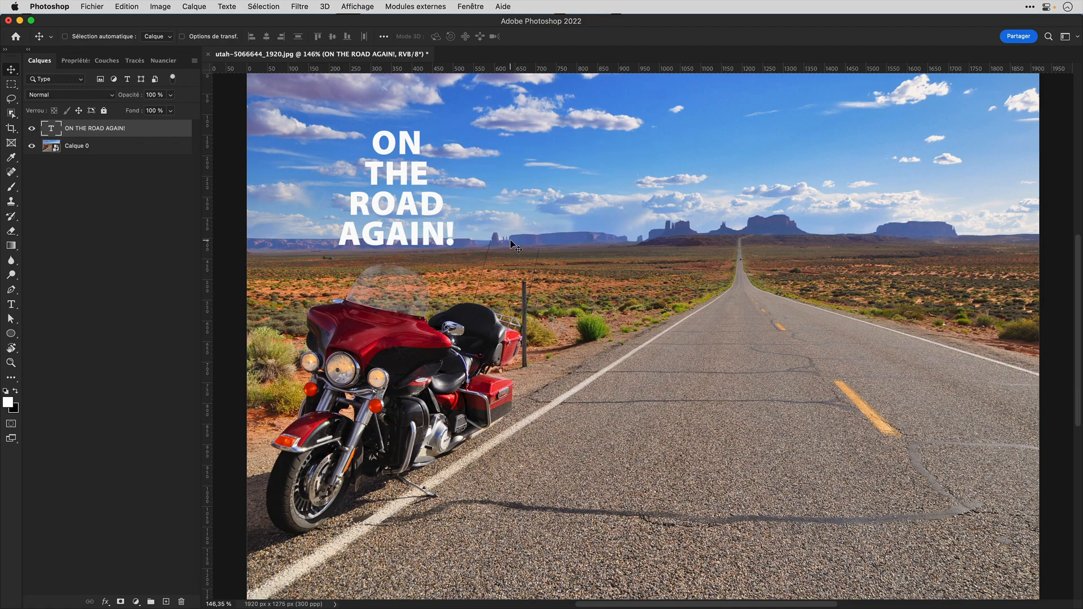
- Convert the photo layer Calque 0 into a locked background layer (Arrière-plan)
left_click(94, 176)
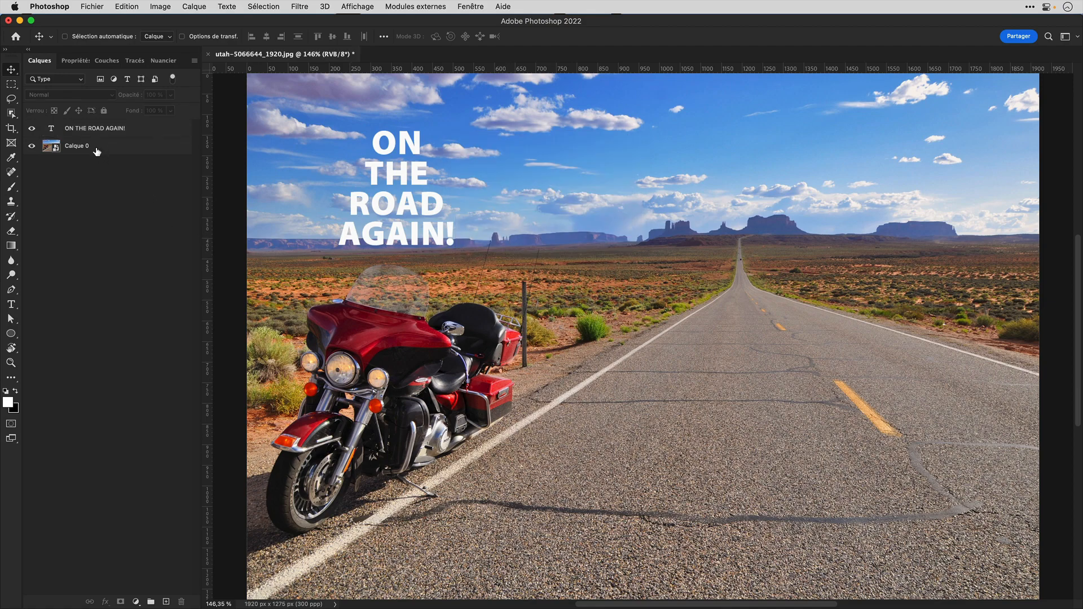
left_click(97, 151)
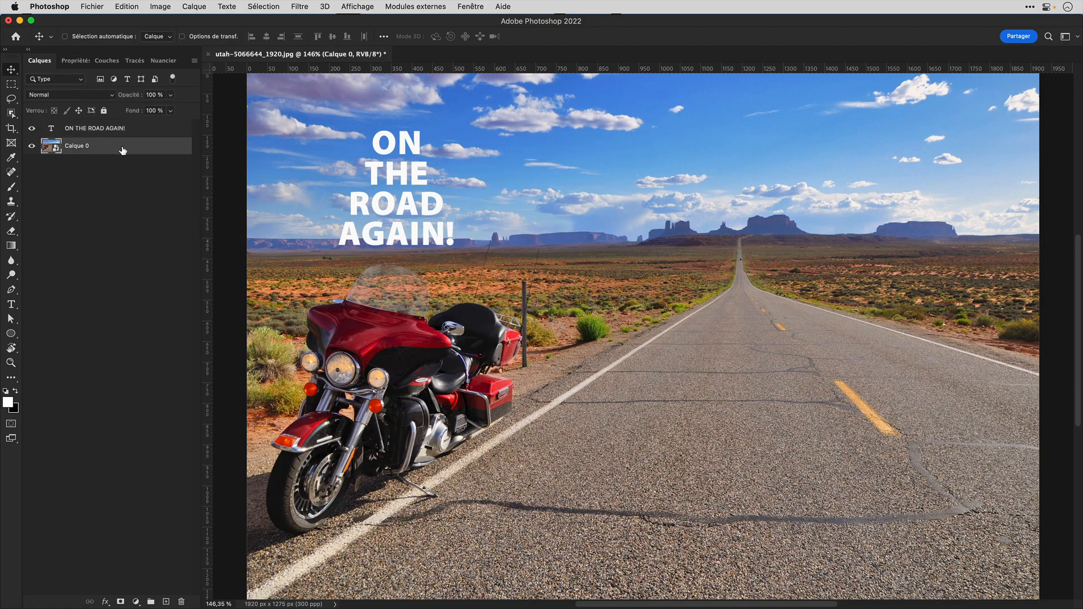
left_click(195, 7)
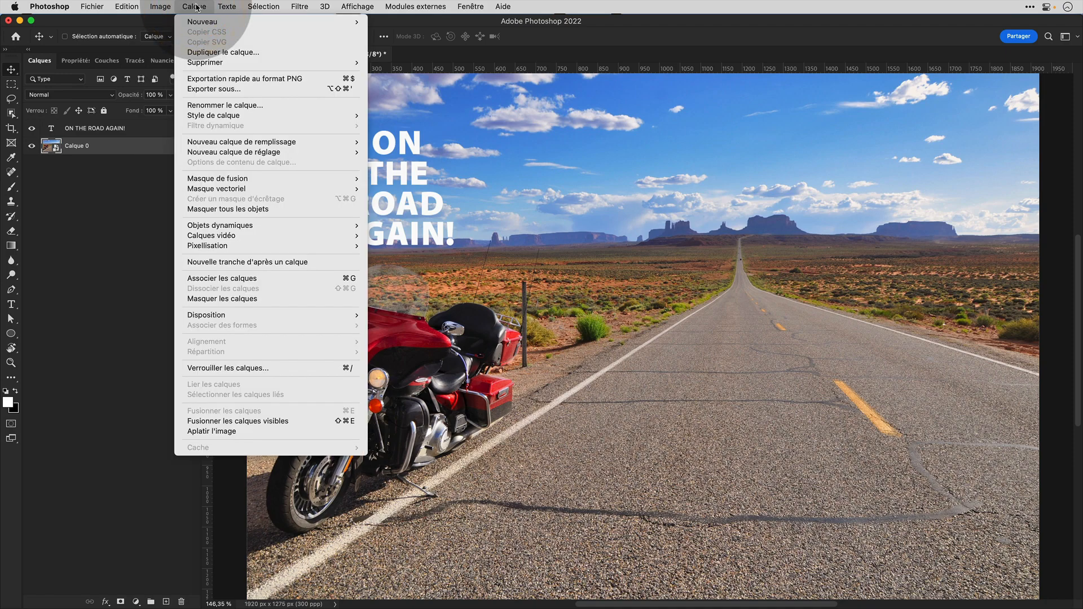
mouse_move(203, 22)
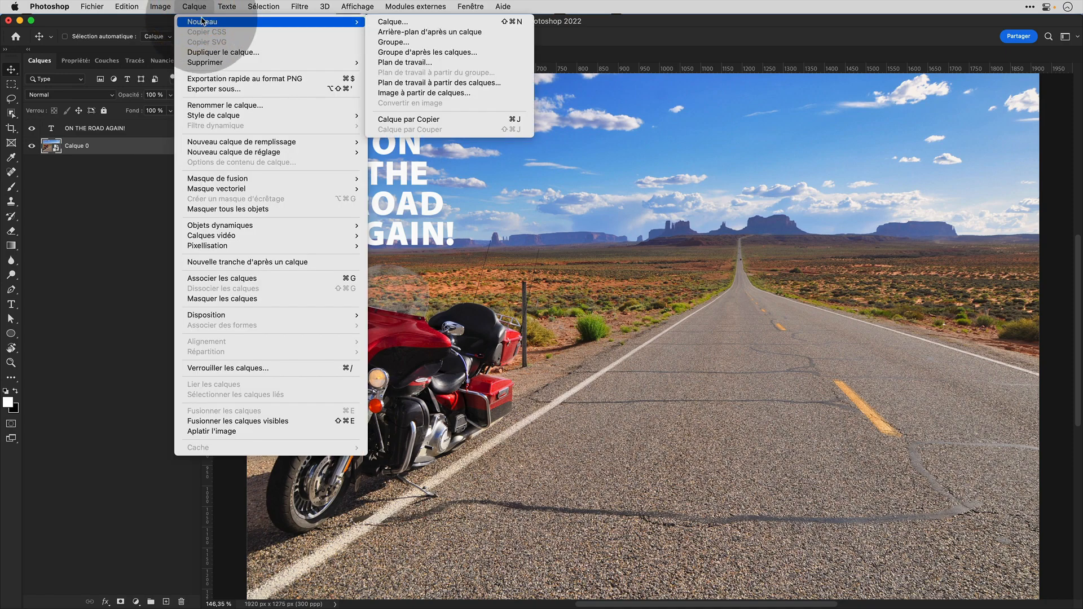
left_click(439, 41)
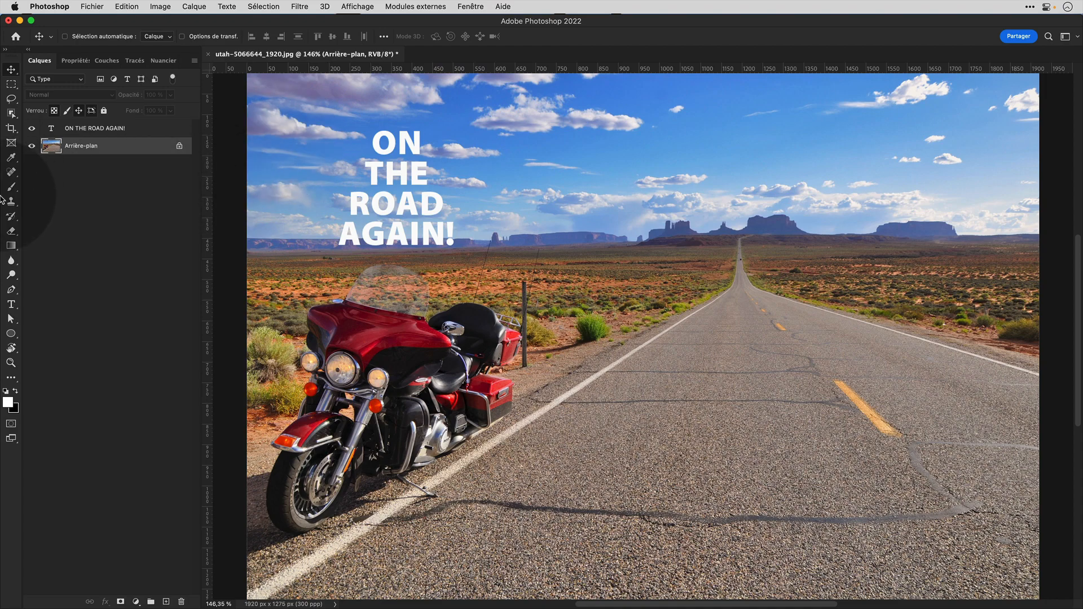
- Load the pixels of the ON THE ROAD AGAIN! text layer as a selection
left_click(393, 203)
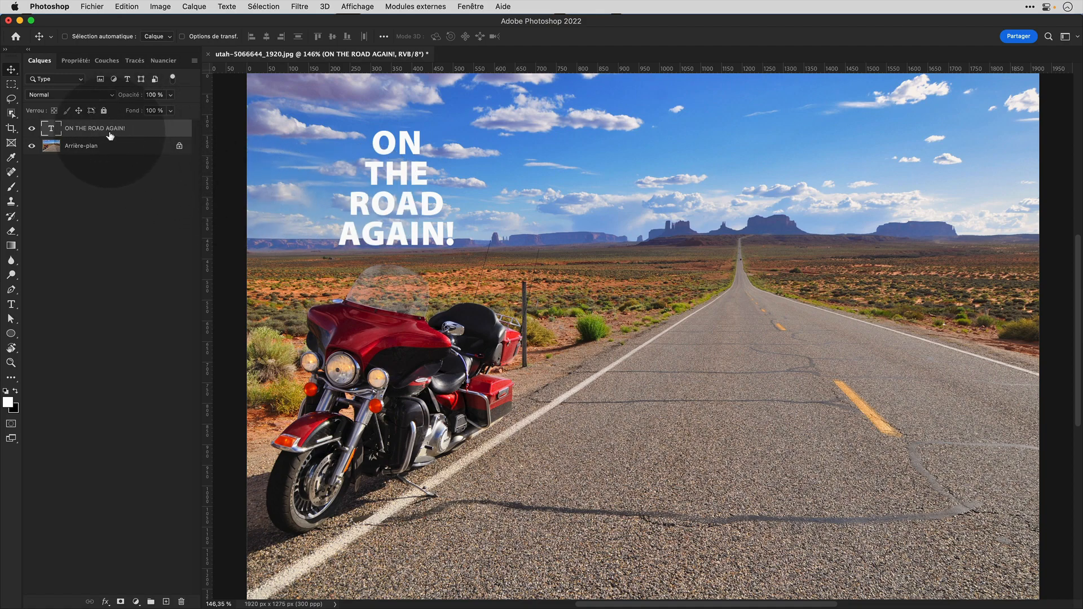
right_click(156, 133)
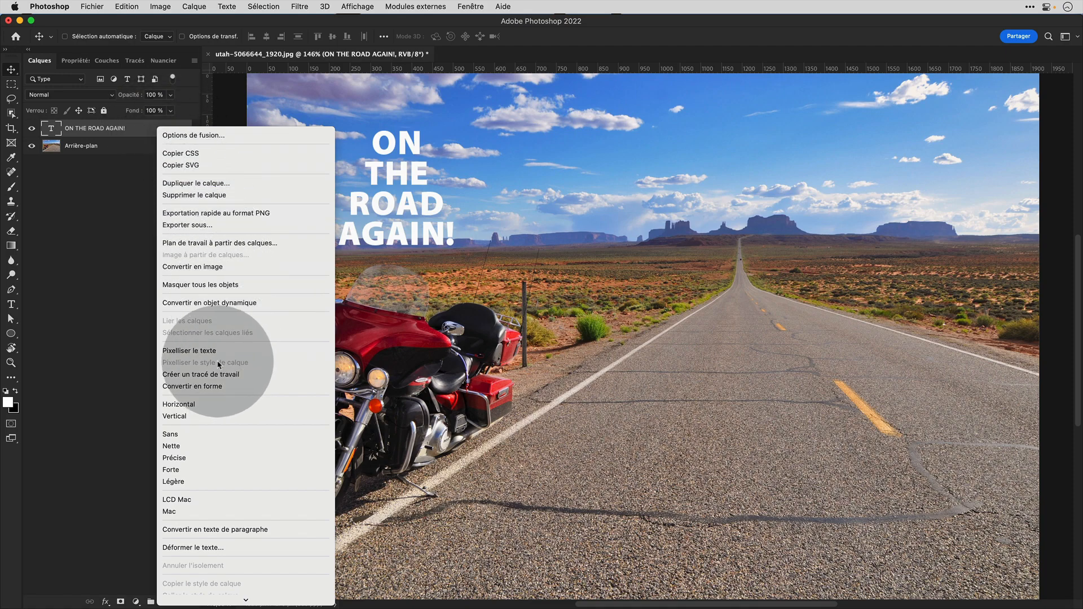
left_click(132, 123)
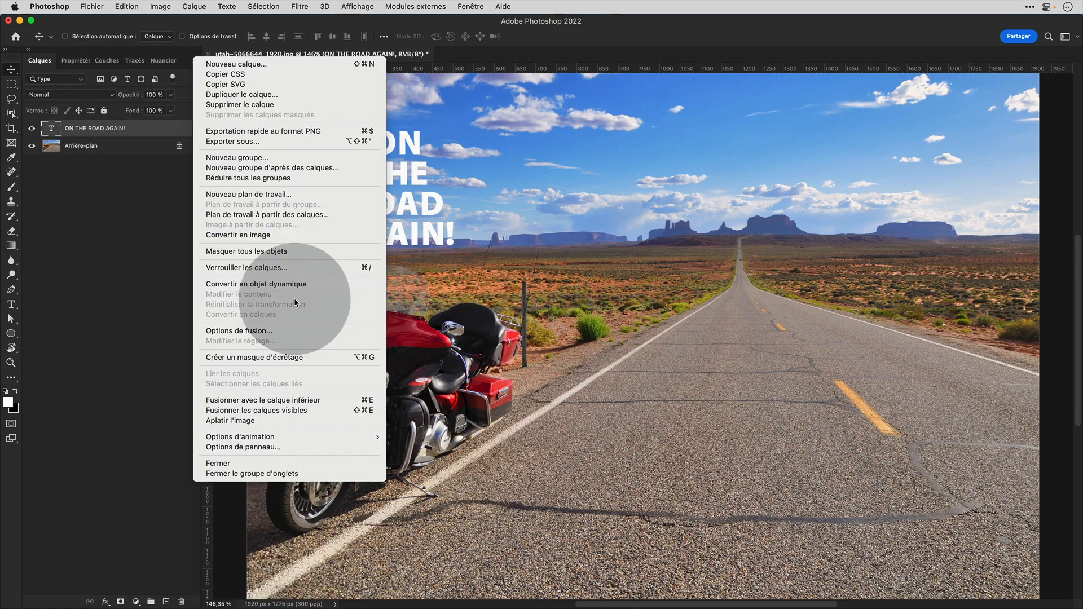
left_click(140, 261)
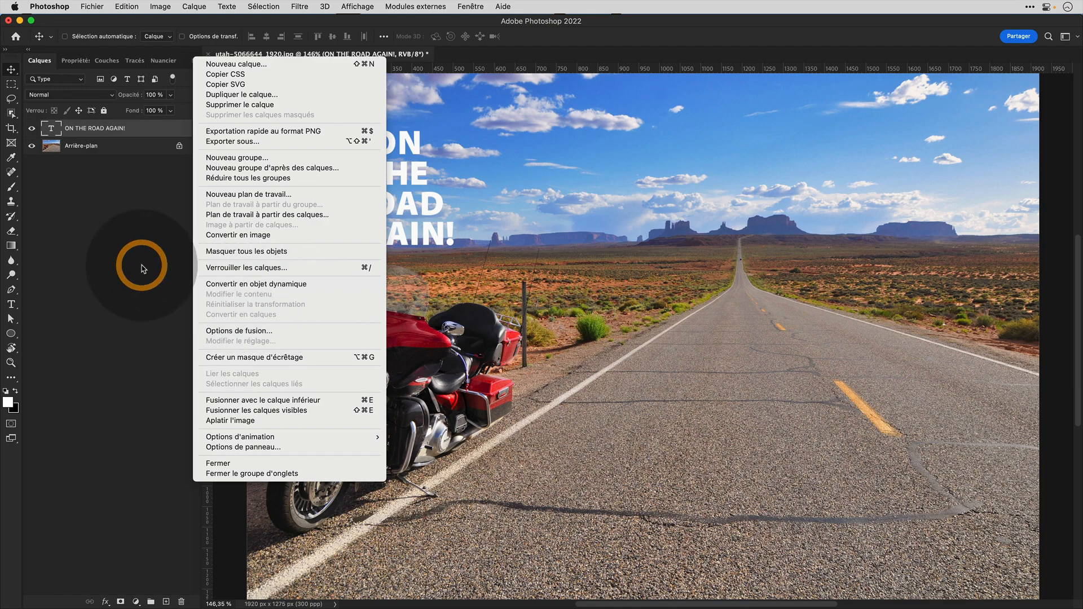
right_click(53, 129)
left_click(128, 164)
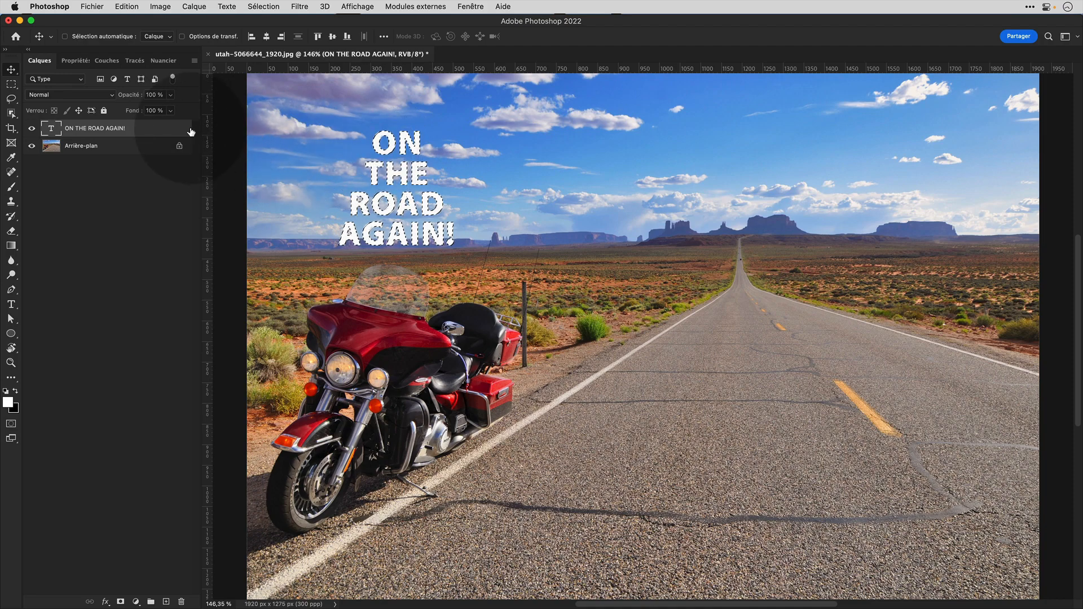
- Hide the text layer and open the Vanishing Point filter (Point de fuite) on a new empty layer just above the background
left_click(32, 130)
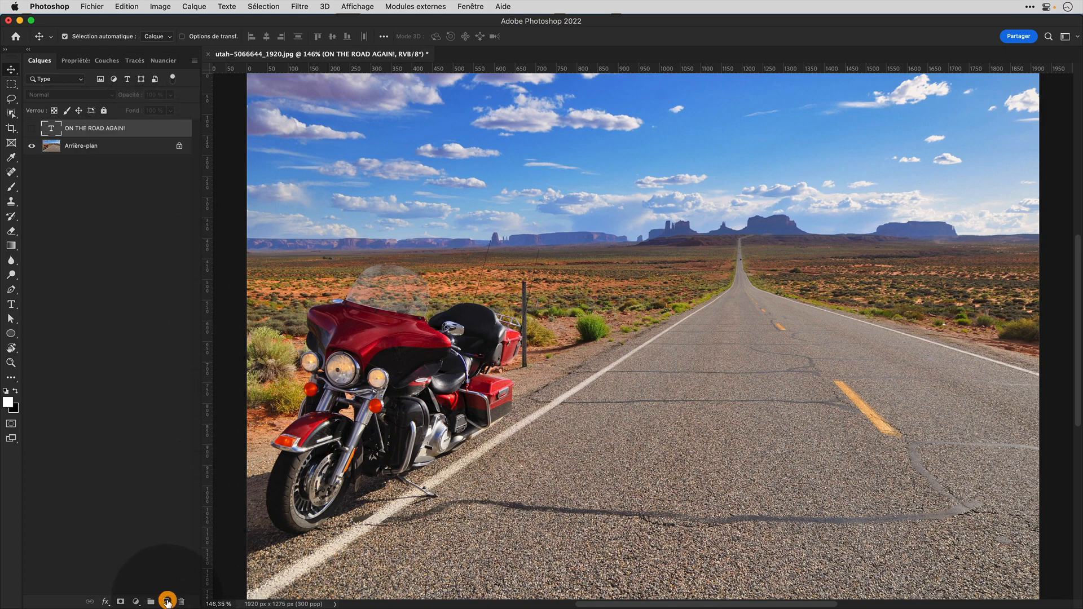
left_click(167, 602)
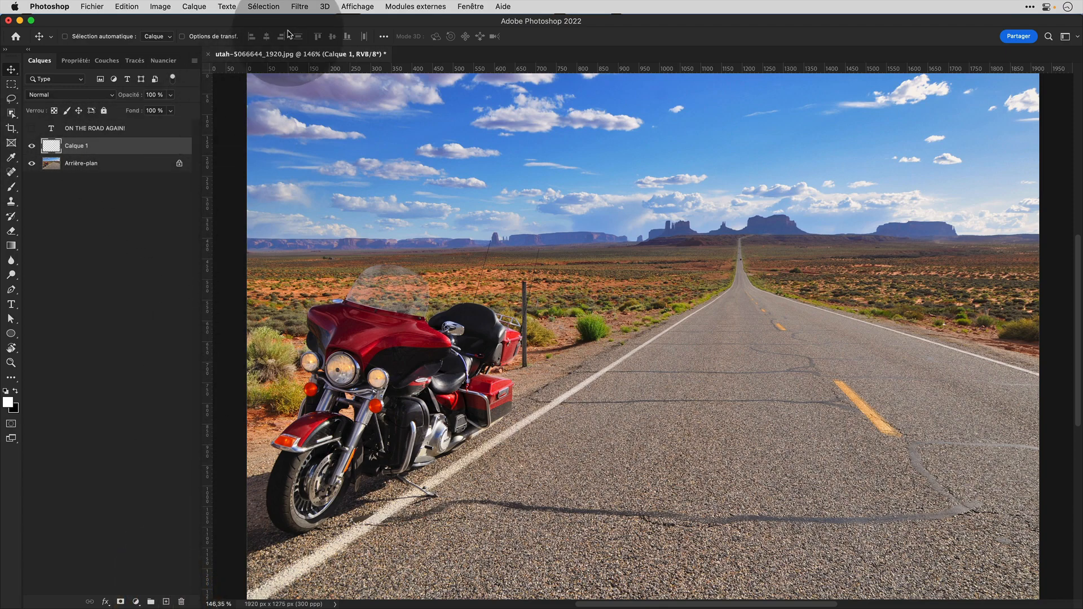
left_click(297, 5)
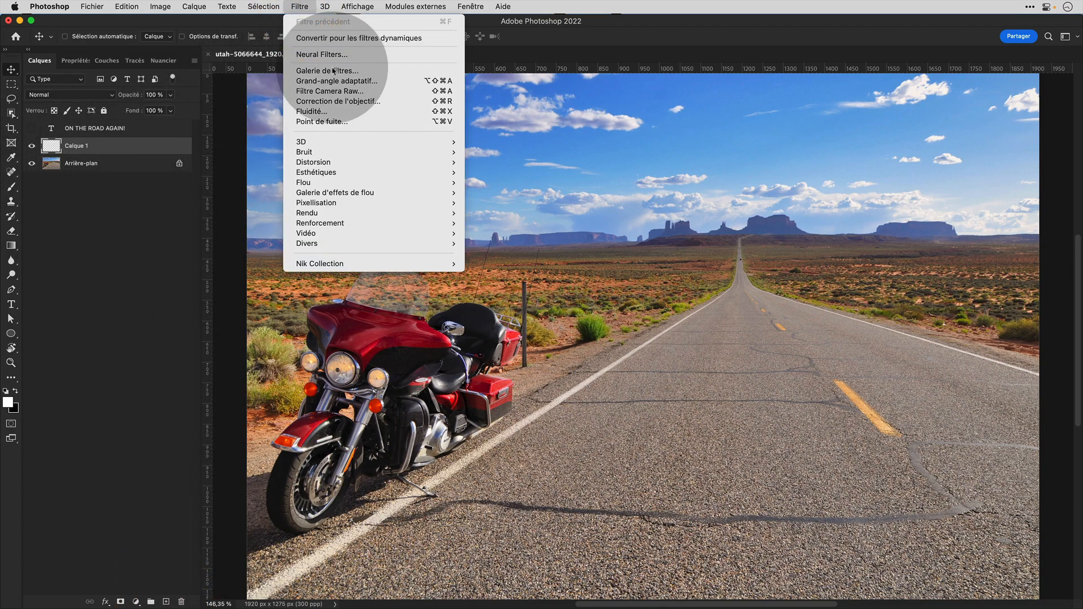
left_click(337, 122)
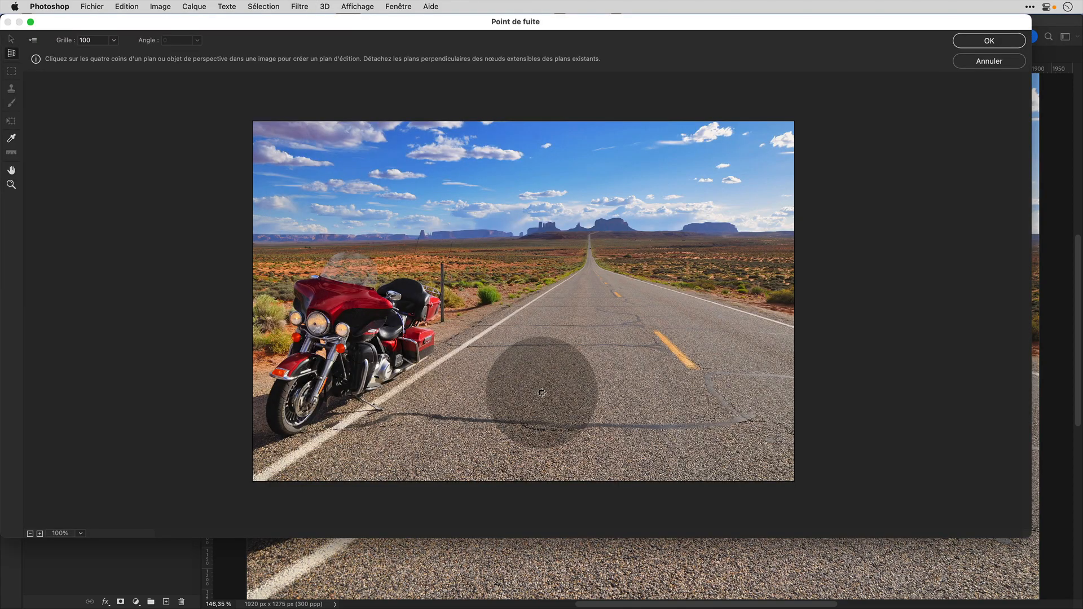
left_click(377, 412)
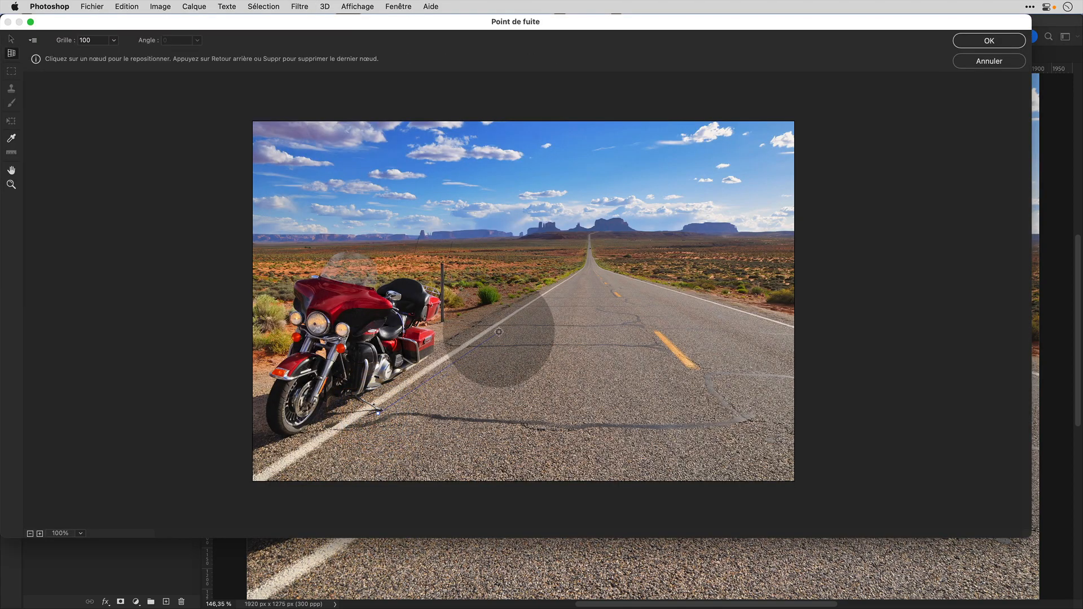
left_click(559, 289)
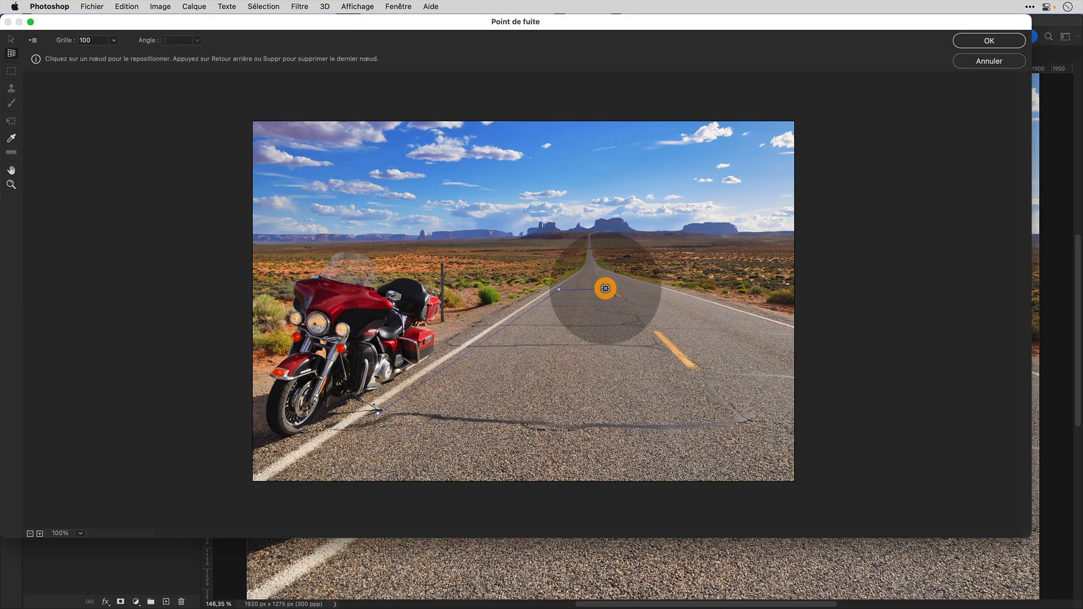
left_click(606, 289)
left_click(723, 412)
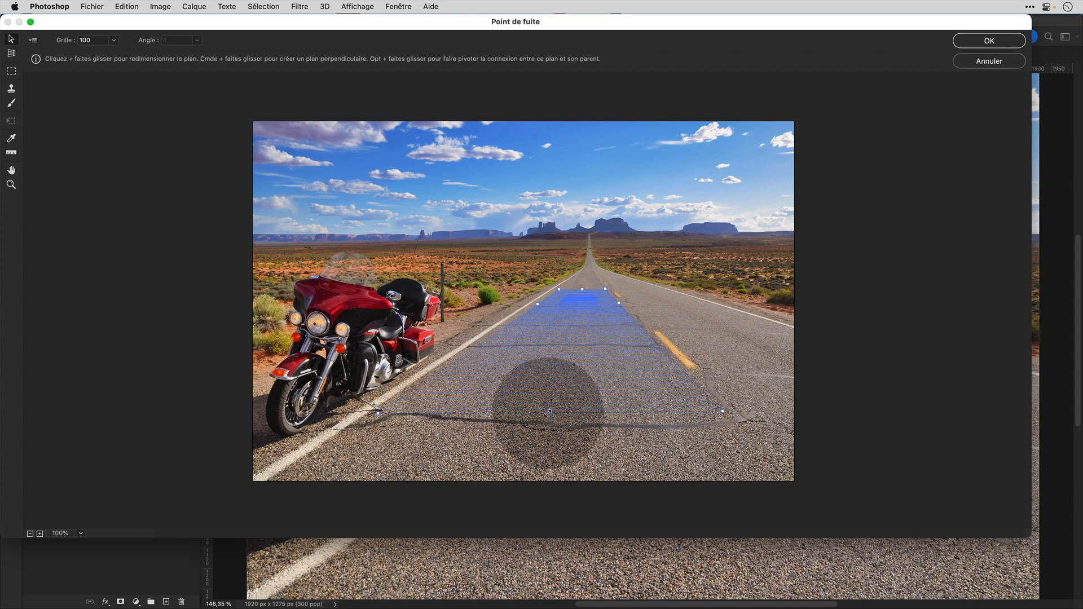
left_click_drag(548, 412, 538, 454)
key("super+v")
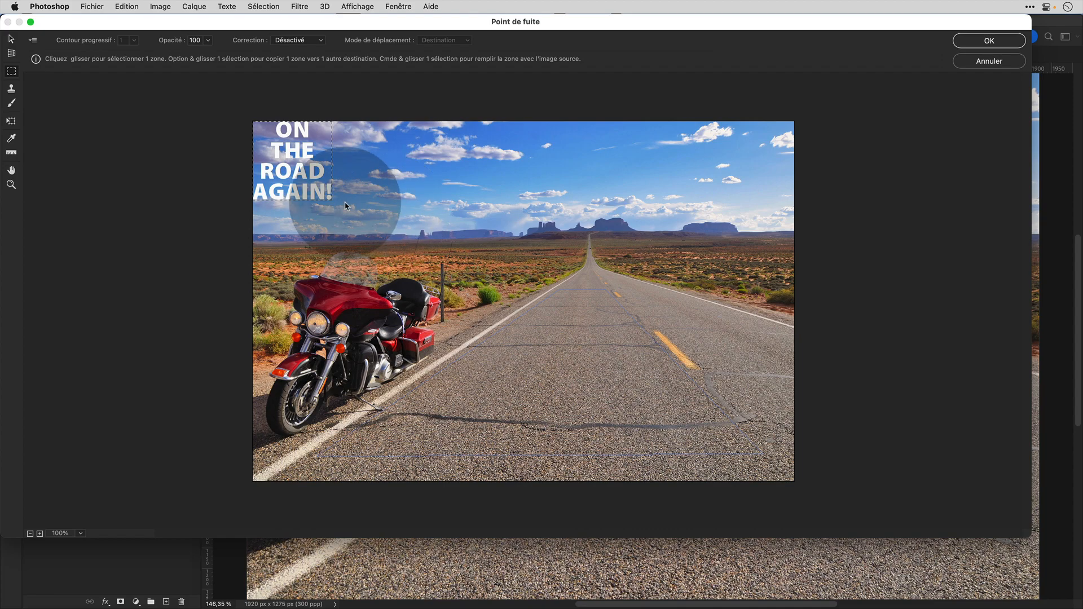
left_click_drag(335, 183, 641, 377)
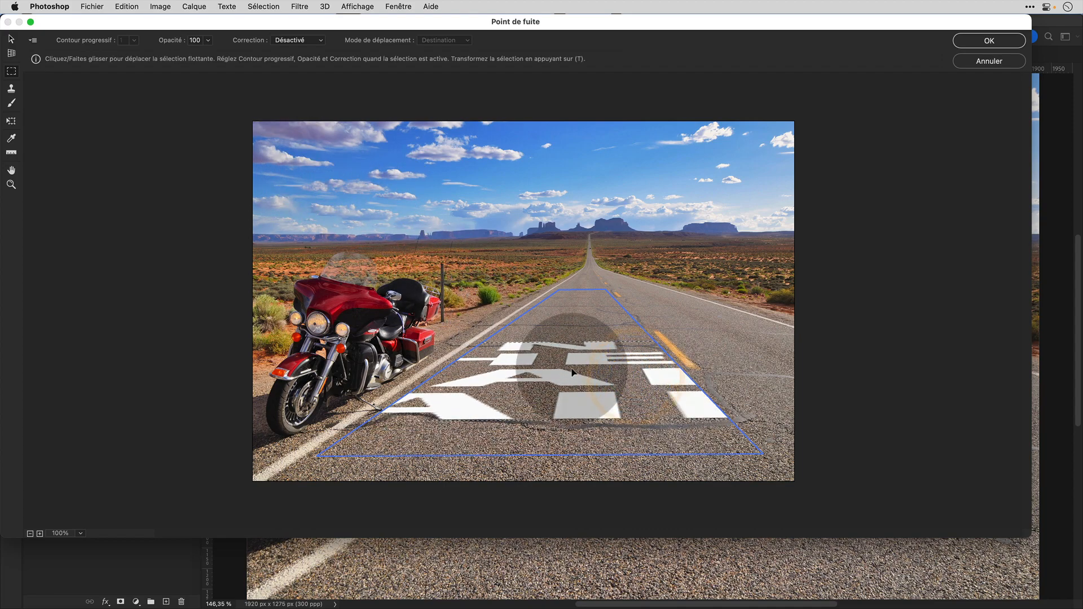
key("t")
left_click_drag(567, 360, 732, 337)
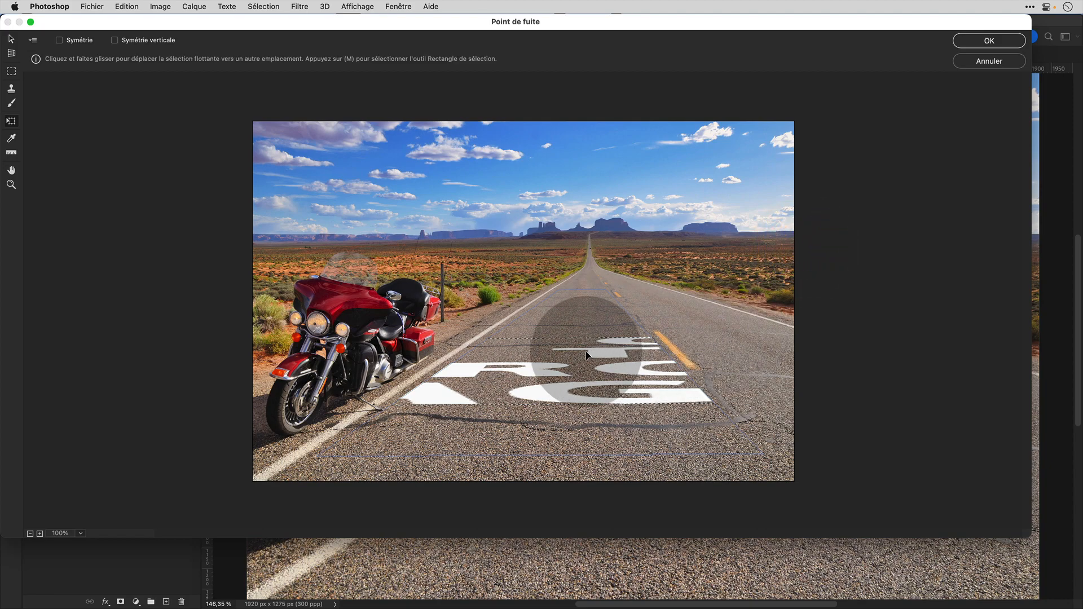
left_click(994, 62)
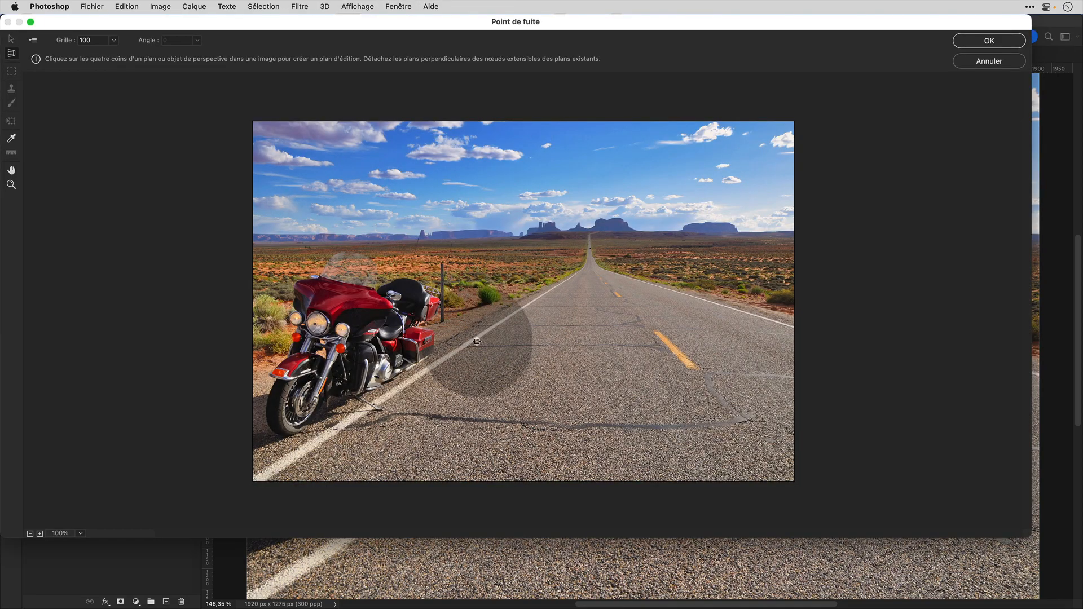
- Draw a four-corner perspective plane along the road lane beside the motorcycle and extend its near edge towards the foreground
left_click(346, 437)
left_click(565, 287, "shift")
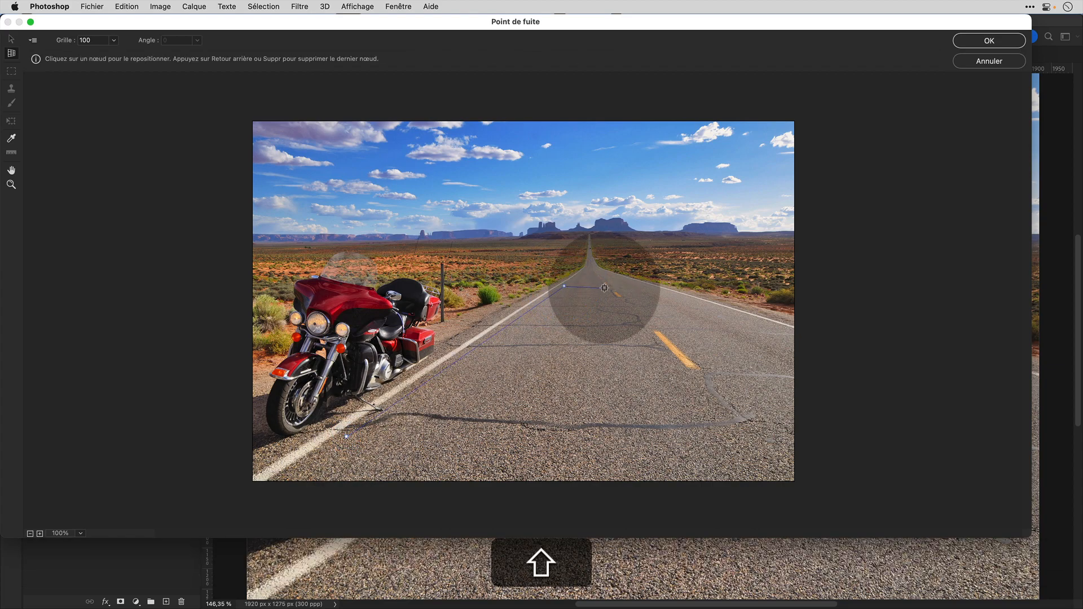
left_click(604, 286, "shift")
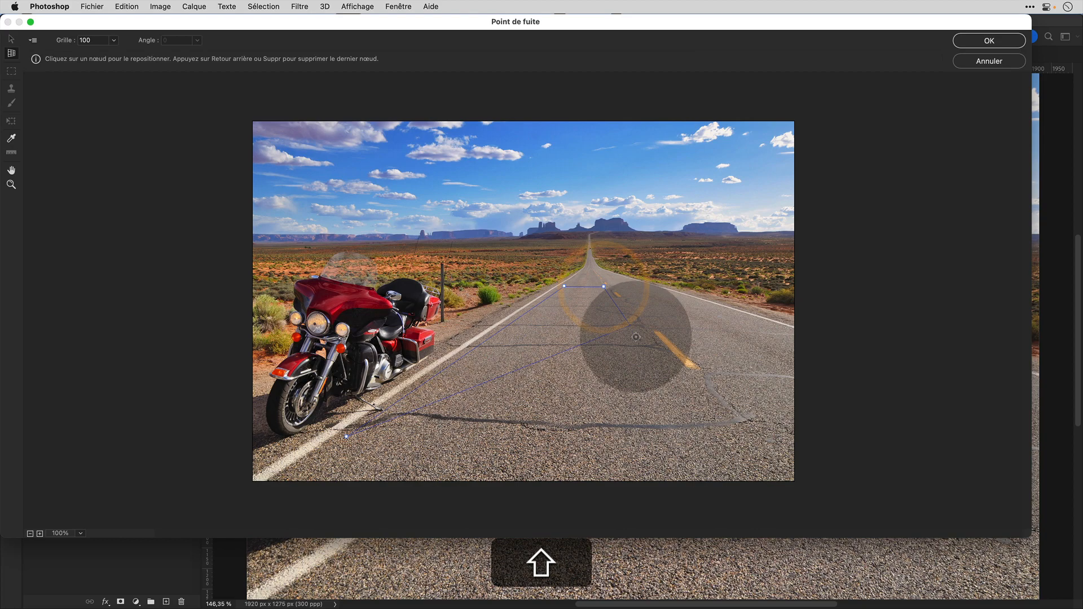
left_click(742, 435, "shift")
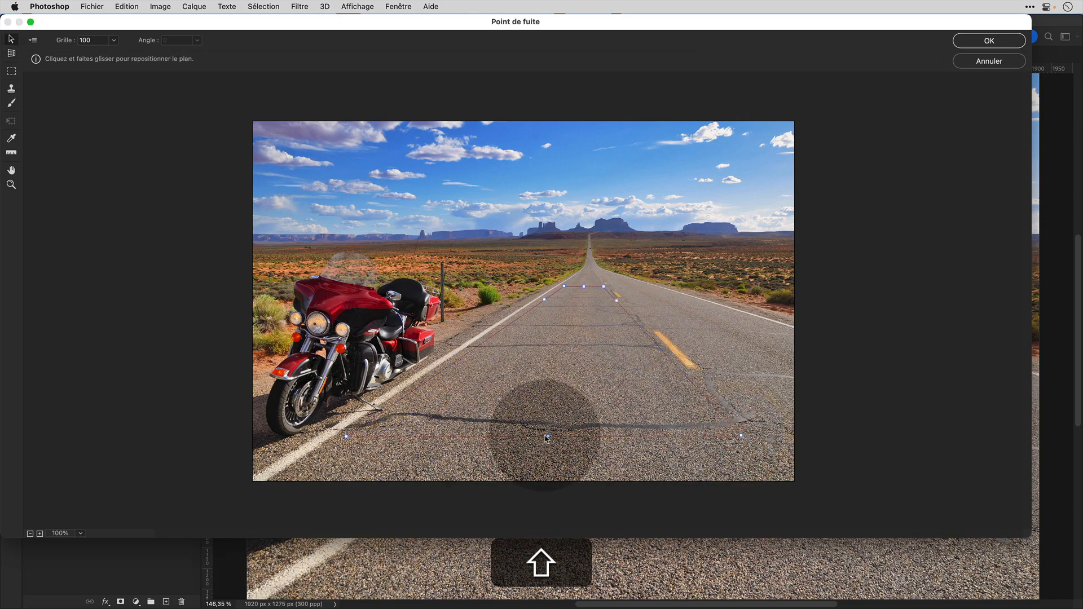
left_click_drag(548, 435, 545, 456)
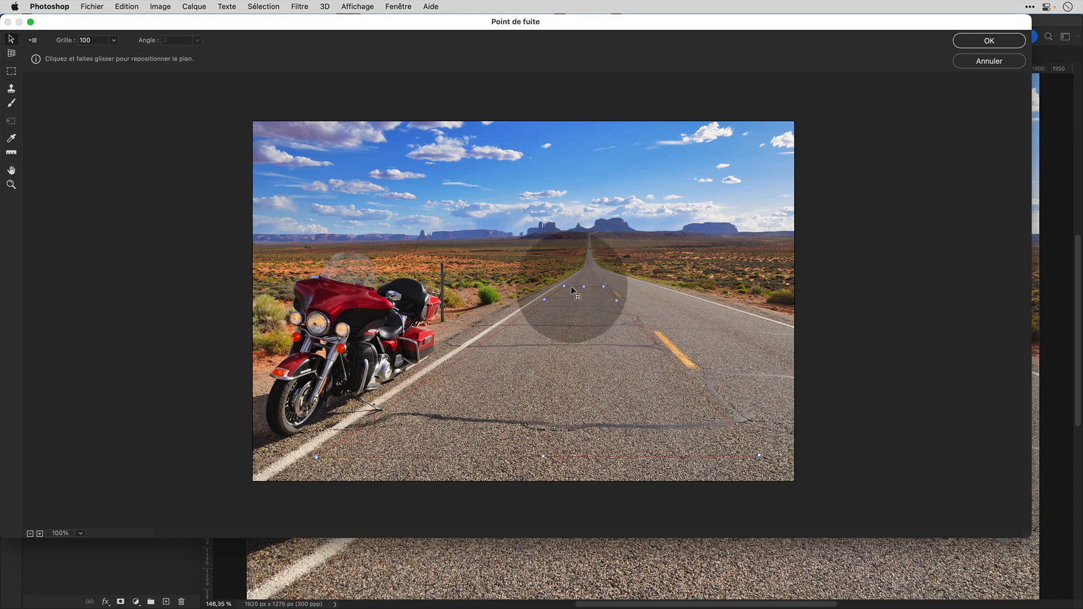
- Paste the copied text into the perspective plane, scale it to fill the lane's length and width, and apply the filter
key("super+v")
left_click_drag(303, 176, 573, 337)
key("t")
left_click_drag(563, 310, 565, 288)
left_click_drag(605, 409, 702, 424)
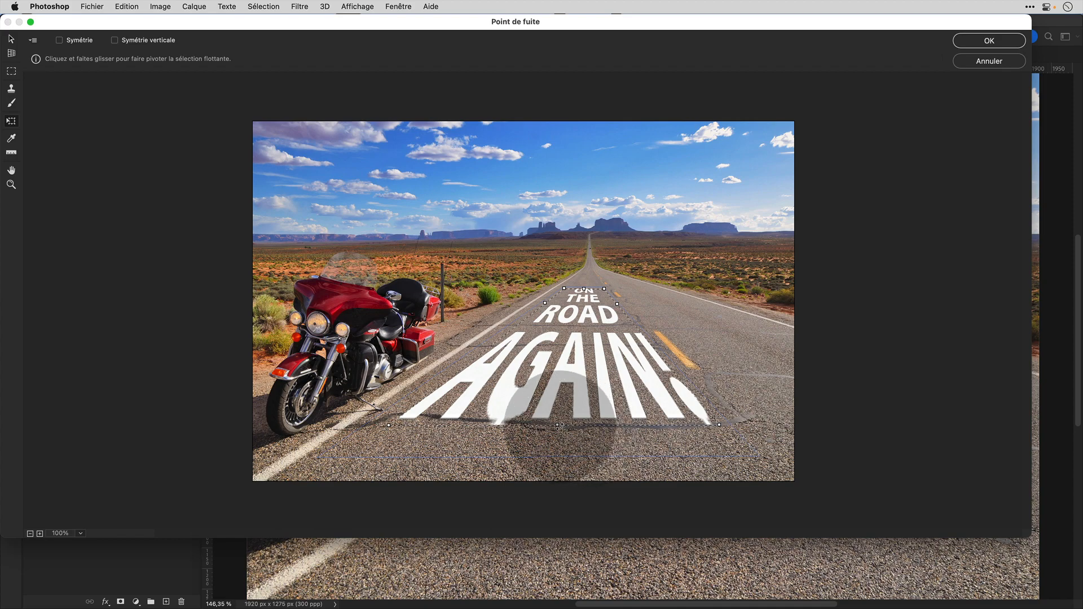
left_click_drag(557, 439, 564, 451)
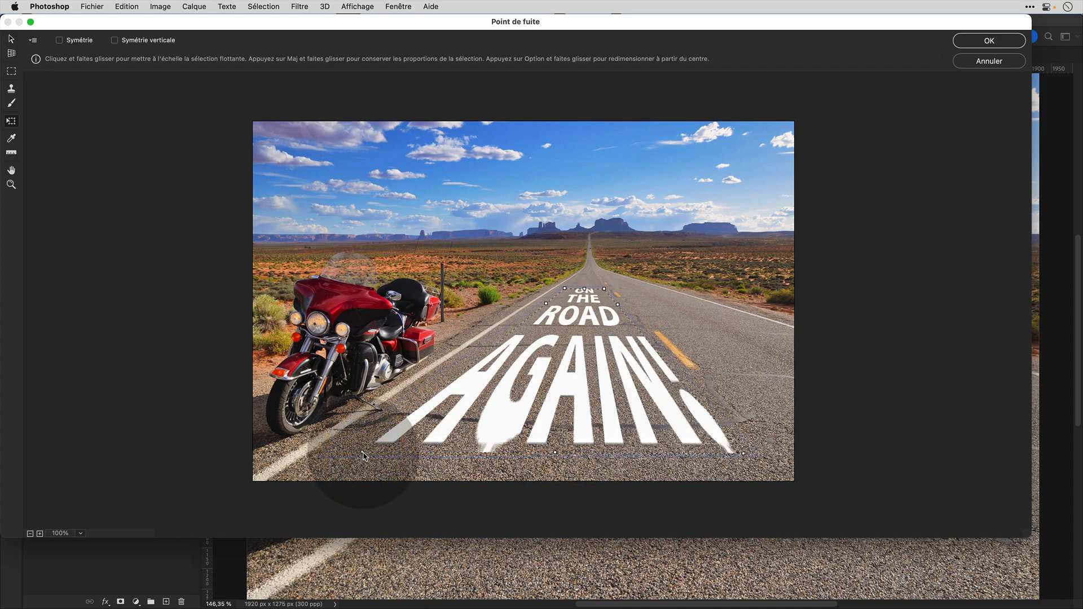
left_click(975, 41)
- Add a yellow color overlay (Incrustation couleur) to the road text layer Calque 1 through its layer style
left_click(231, 38)
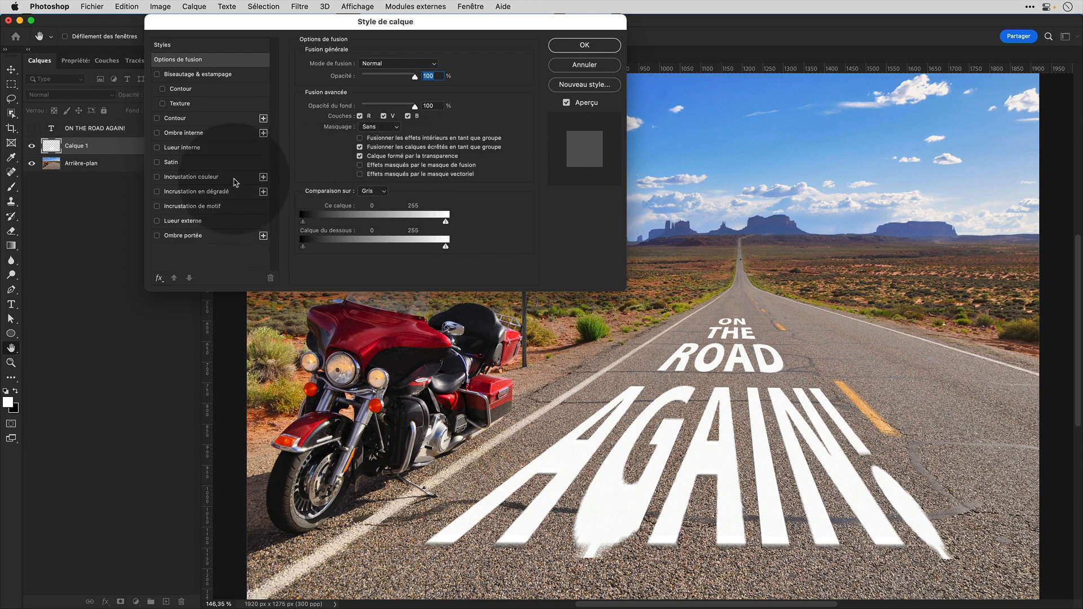
left_click(192, 177)
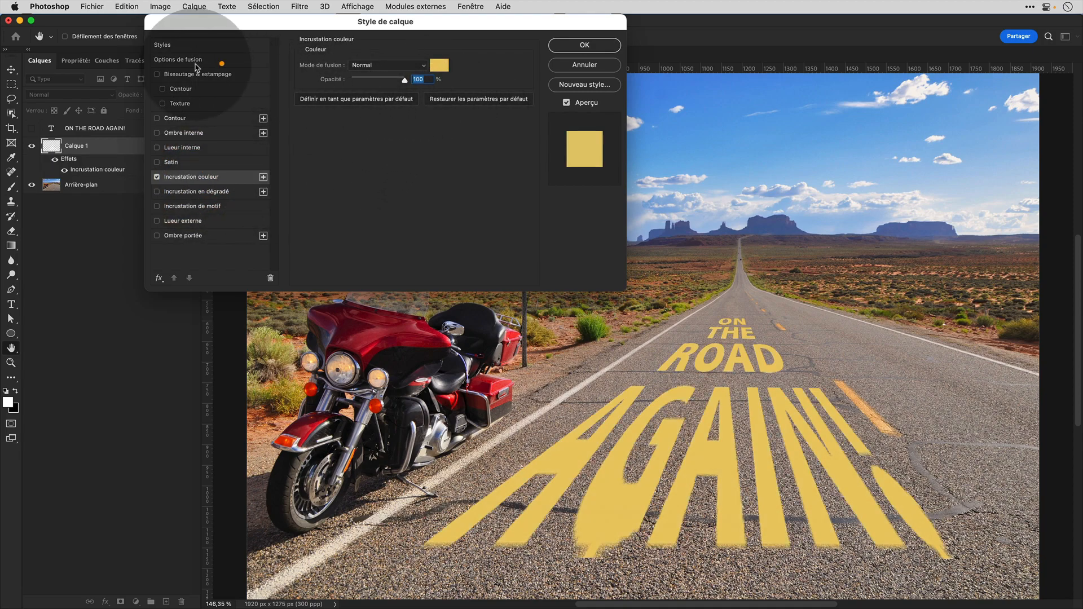
- Set the layer's general blend mode to Incrustation and enable blending interior effects as a group, then confirm the layer style
left_click(221, 61)
left_click(395, 63)
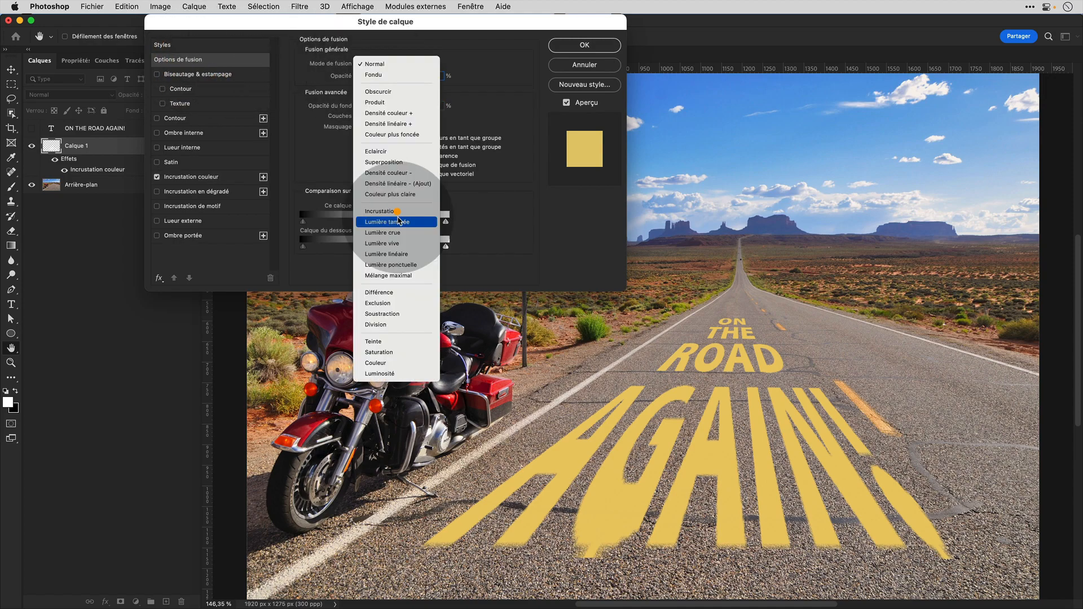
left_click(398, 213)
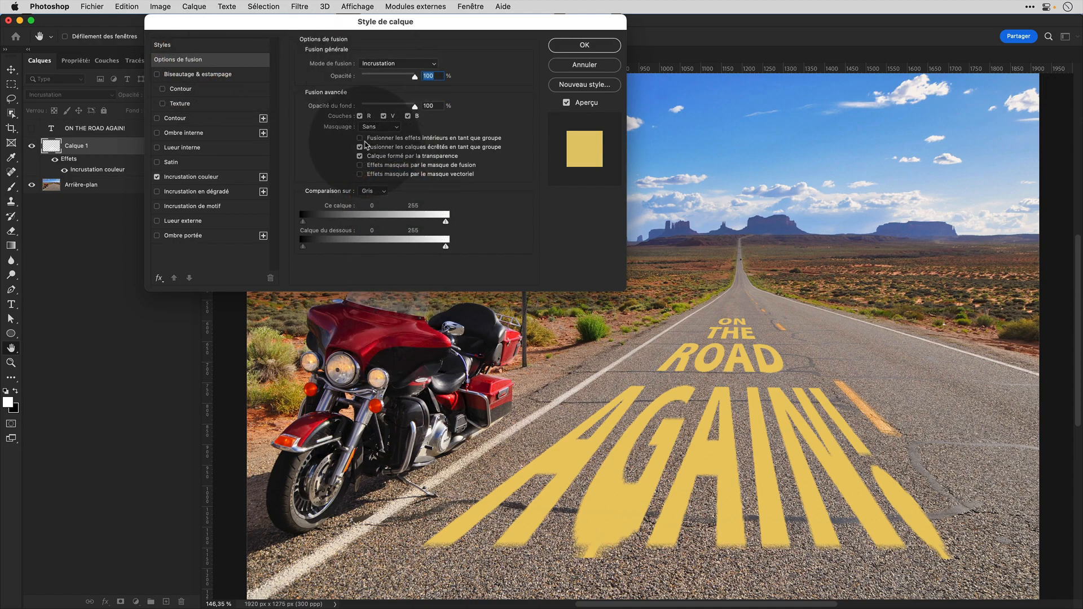
left_click(360, 138)
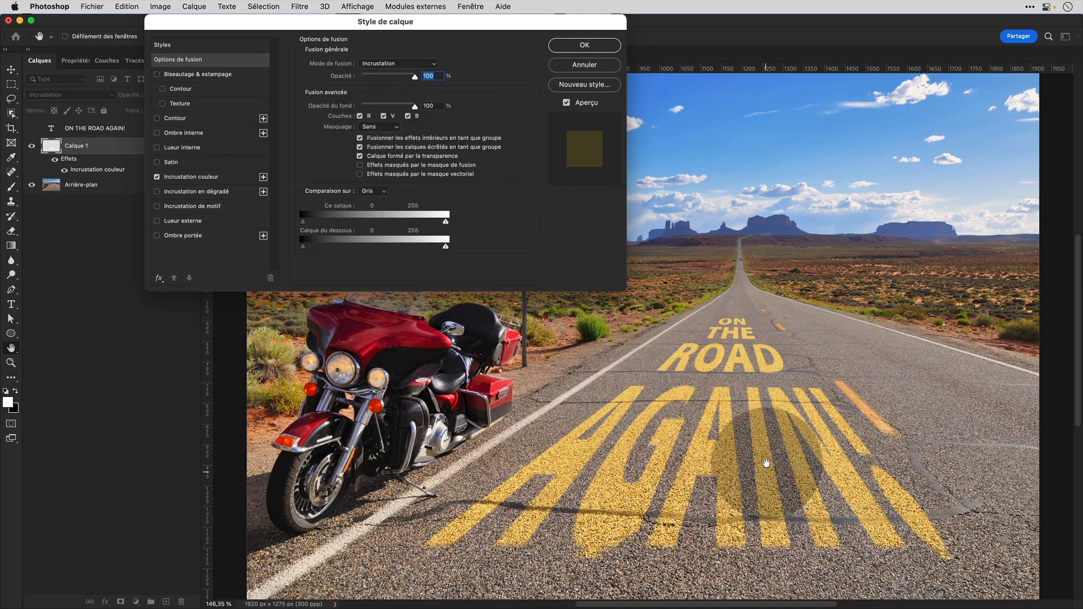
left_click(583, 47)
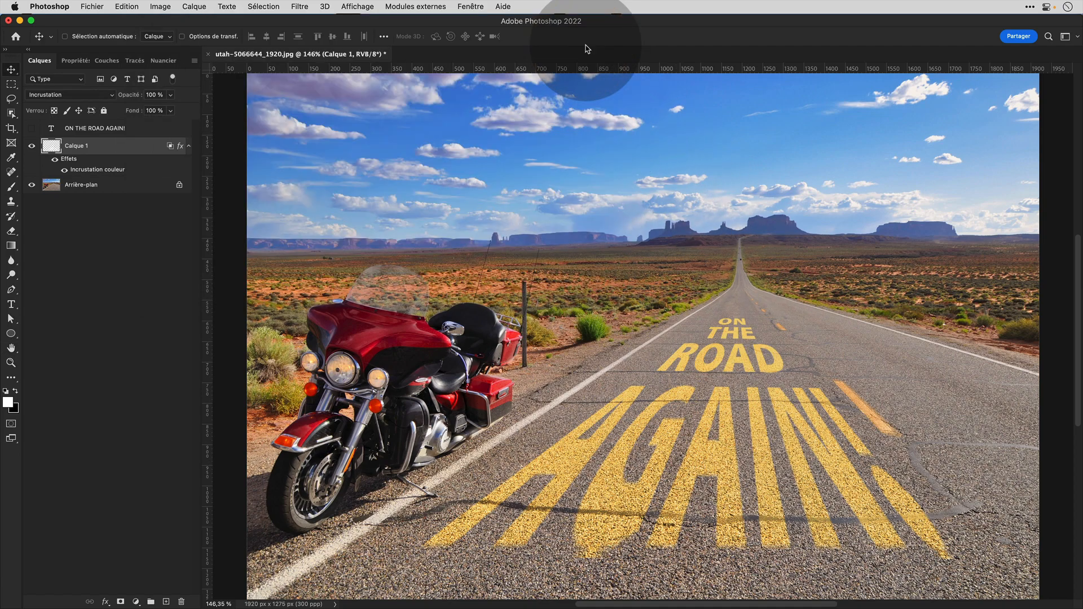